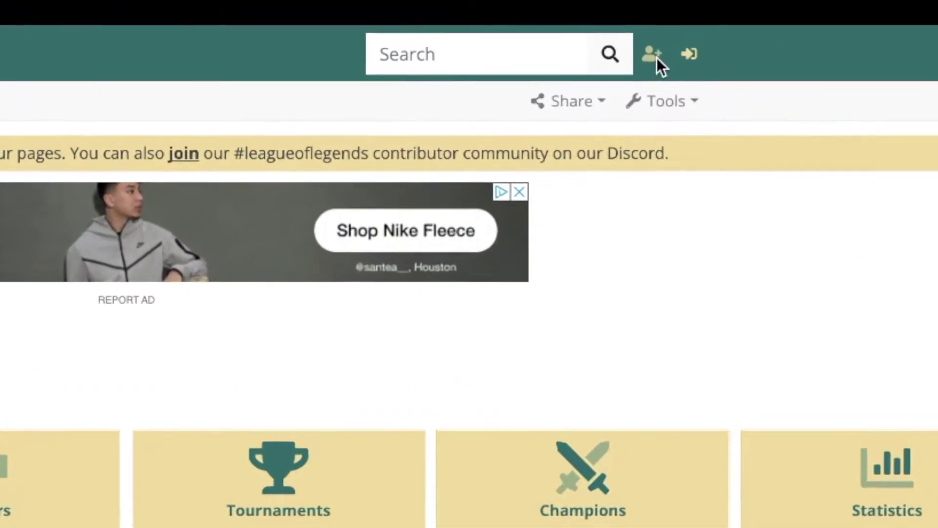
# Step: Visit the account registration page, then go to the Liquipedia log-in page
pyautogui.click(740, 33)
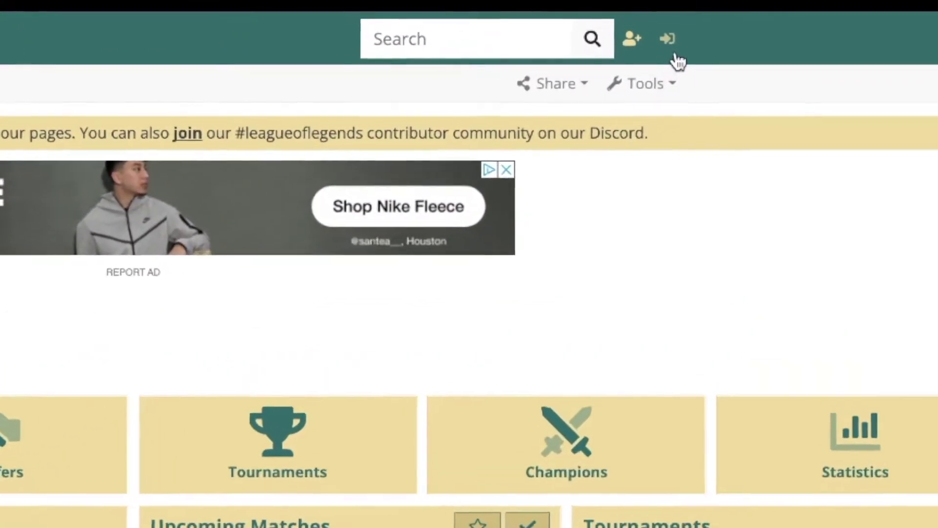
pyautogui.click(705, 55)
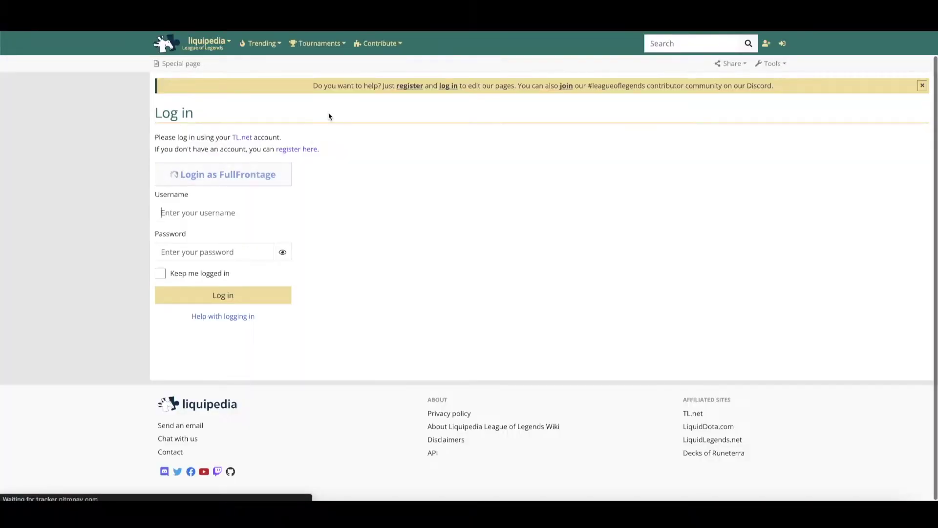
# Step: Sign in with the remembered account and open the Mid-Season Invitational 2022 tournament page
pyautogui.click(215, 179)
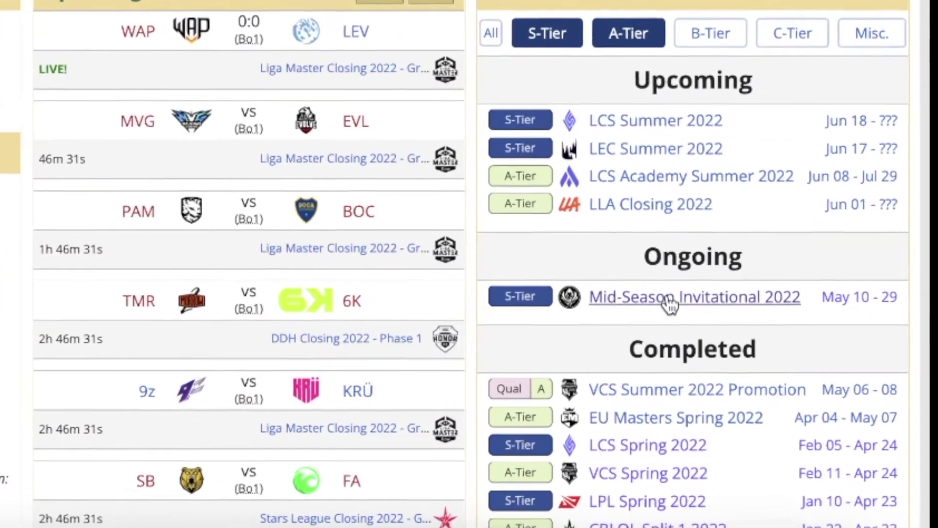
pyautogui.click(746, 350)
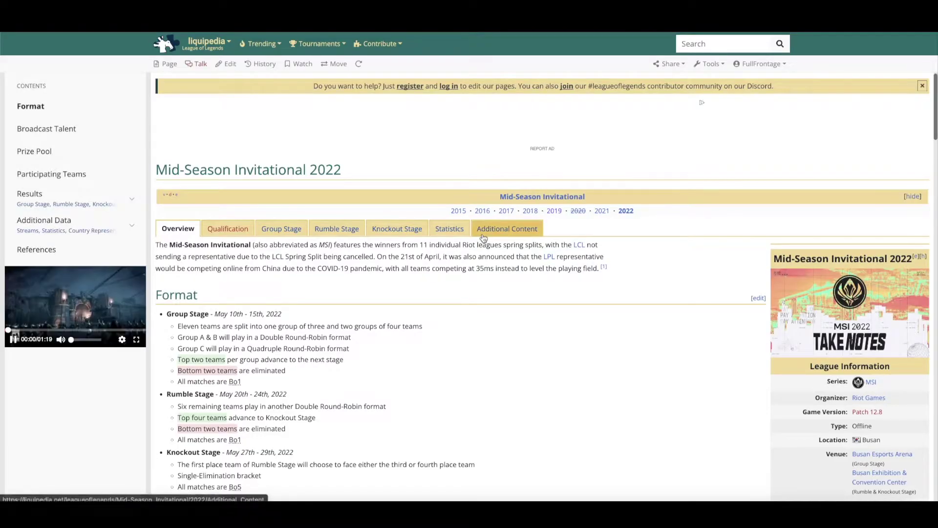
# Step: Go to the Rumble Stage page and open the Day 5 Detailed Results section in the source editor
pyautogui.click(345, 235)
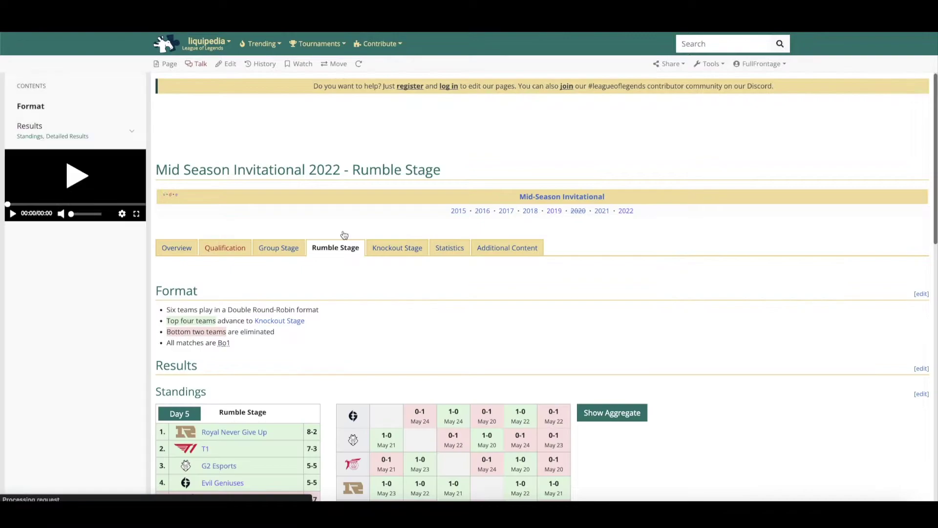
pyautogui.scroll(-3, 313, 294)
pyautogui.scroll(-2, 304, 307)
pyautogui.scroll(-2, 303, 307)
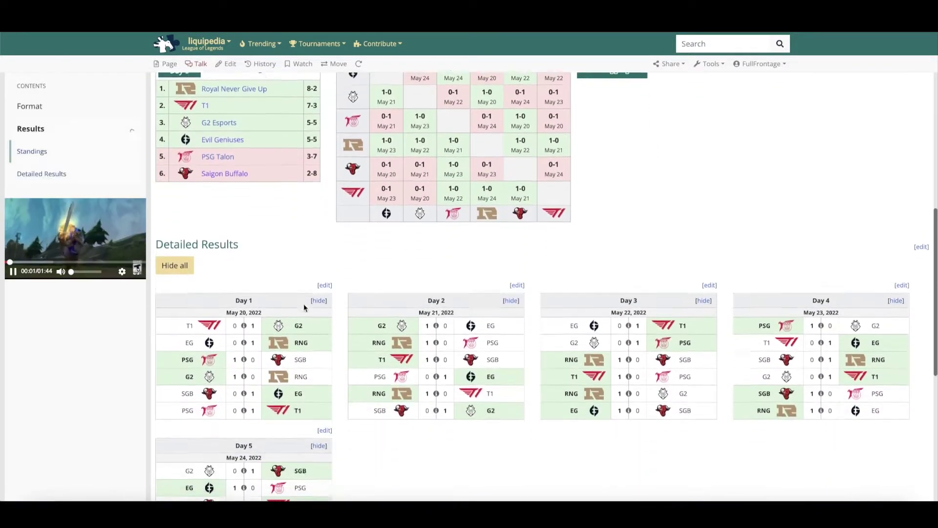
pyautogui.scroll(-4, 303, 307)
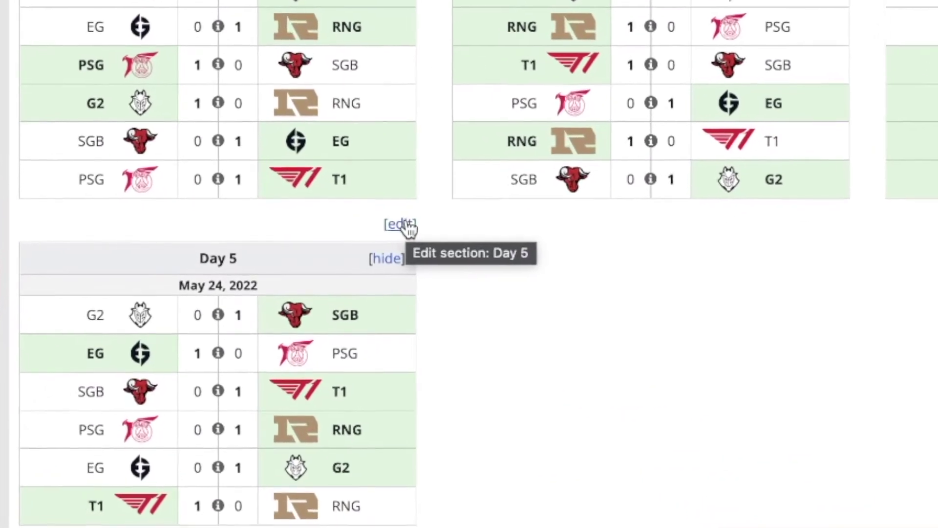
pyautogui.click(383, 227)
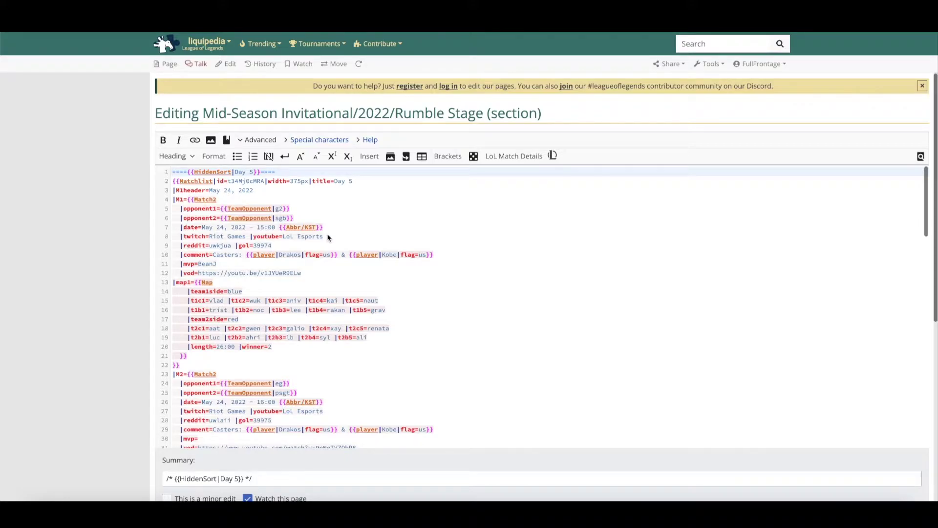
pyautogui.moveTo(293, 218); pyautogui.dragTo(183, 210)
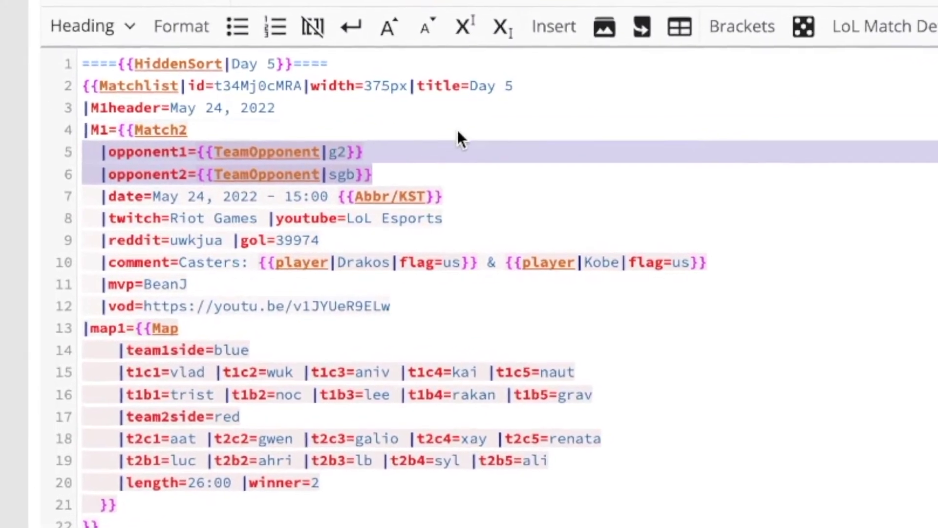
pyautogui.scroll(-15, 312, 248)
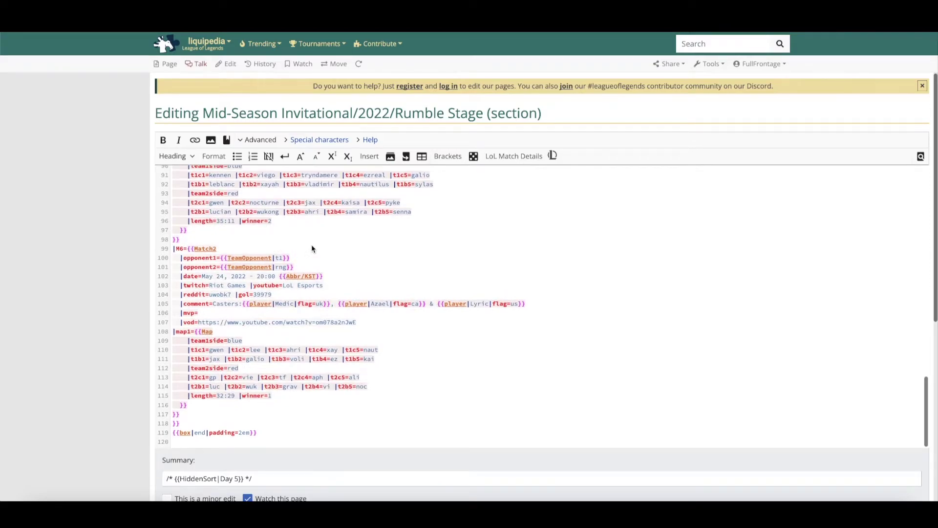
pyautogui.scroll(3, 313, 248)
pyautogui.scroll(1, 313, 248)
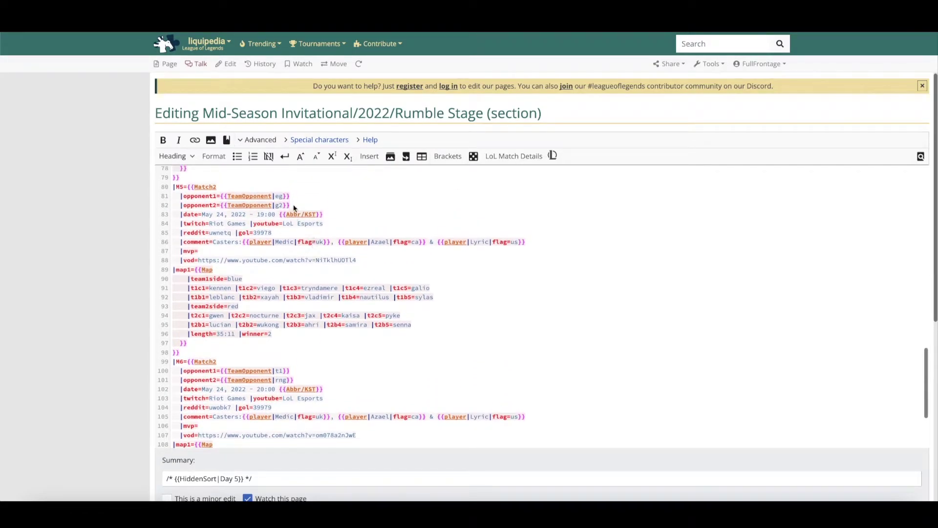
pyautogui.click(293, 209)
pyautogui.moveTo(286, 198); pyautogui.dragTo(154, 188)
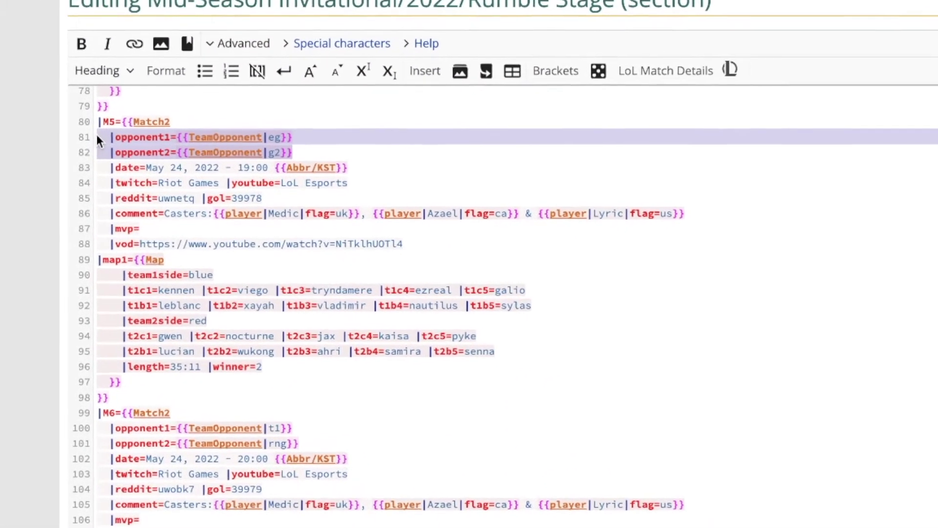
pyautogui.click(309, 136)
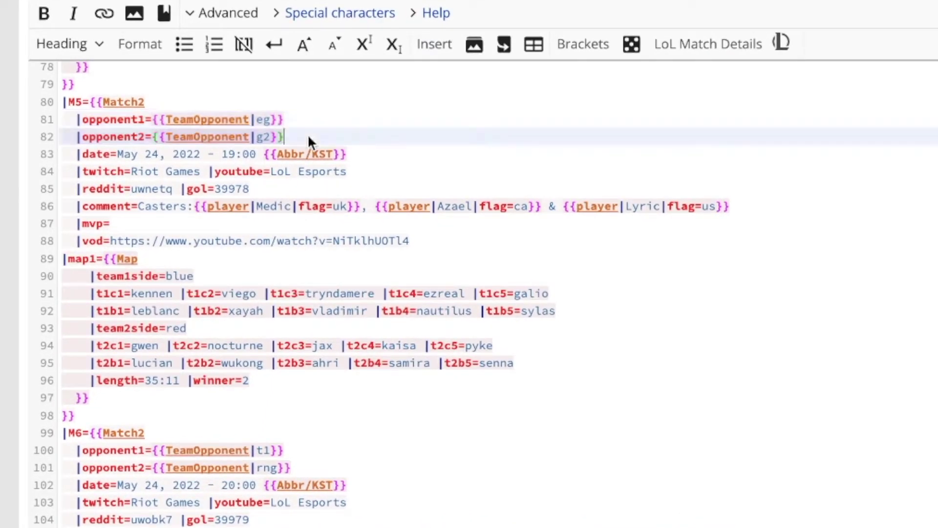
pyautogui.moveTo(292, 136); pyautogui.dragTo(89, 137)
pyautogui.click(458, 133)
pyautogui.click(171, 276)
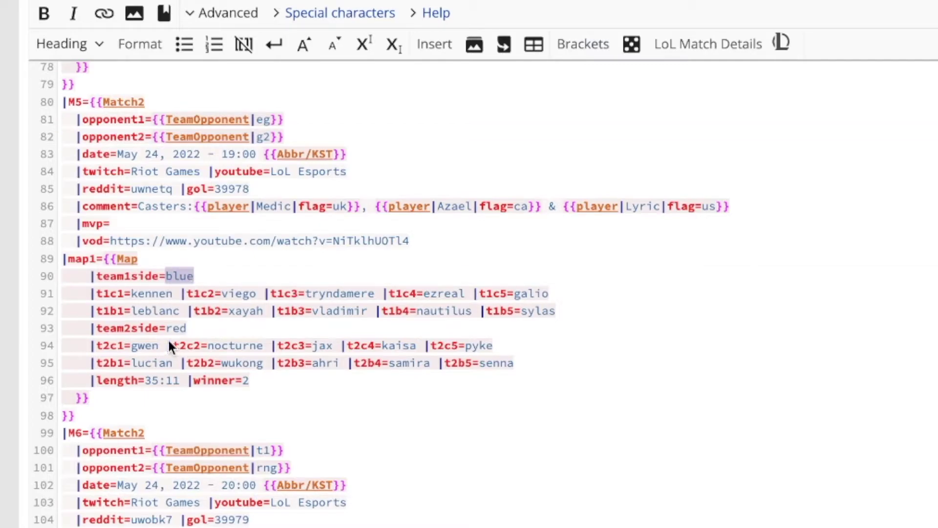
pyautogui.moveTo(166, 328); pyautogui.dragTo(207, 327)
pyautogui.click(207, 327)
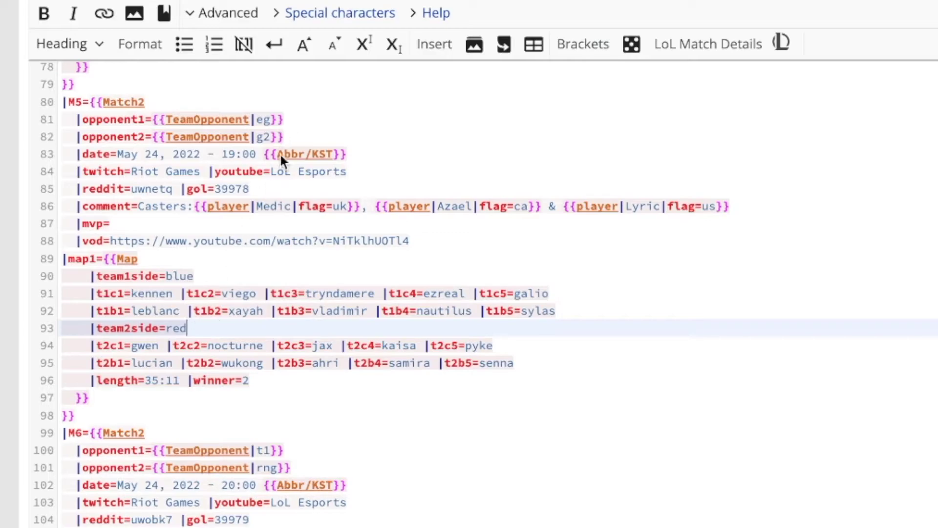
pyautogui.click(192, 276)
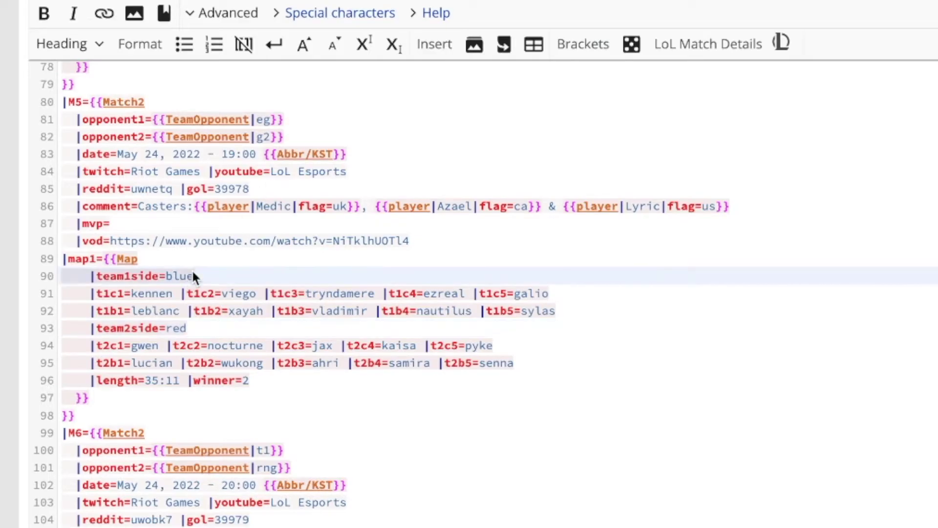
pyautogui.moveTo(193, 277); pyautogui.dragTo(167, 276)
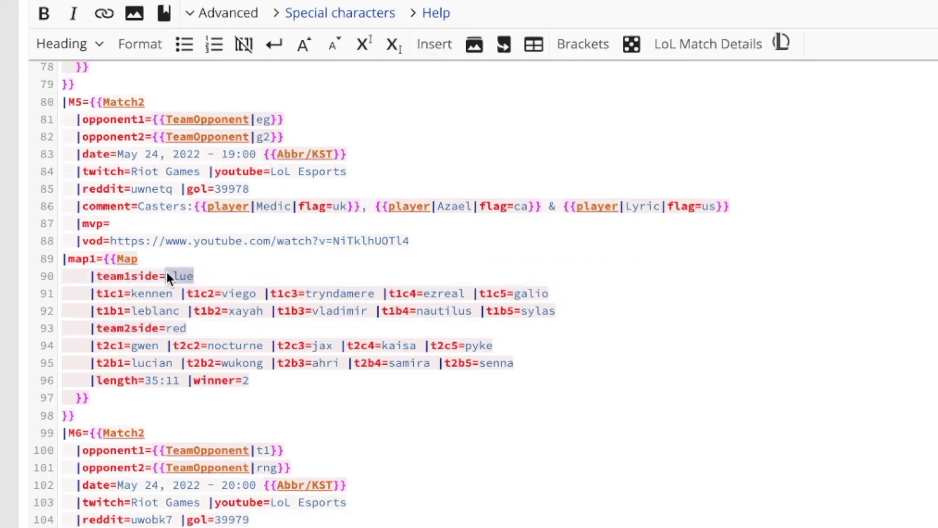
pyautogui.moveTo(191, 326); pyautogui.dragTo(179, 327)
pyautogui.click(196, 326)
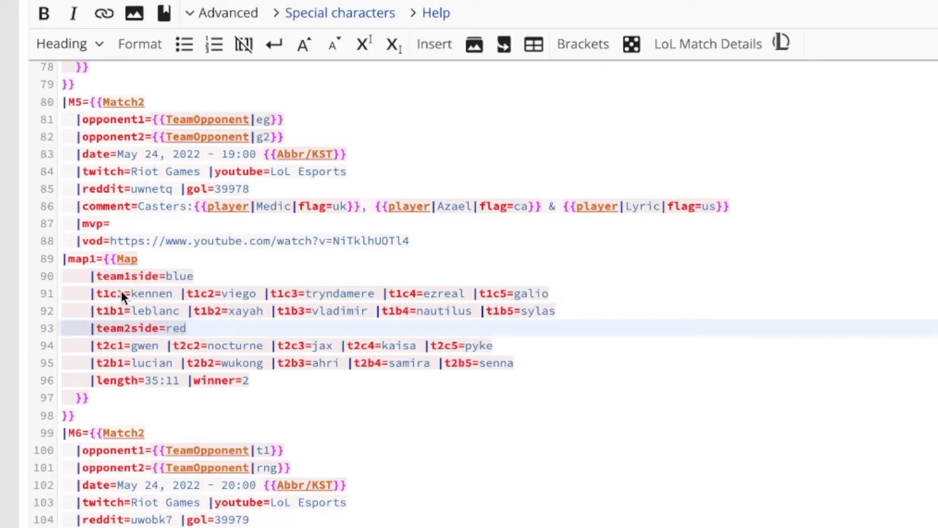
pyautogui.moveTo(85, 292); pyautogui.dragTo(553, 289)
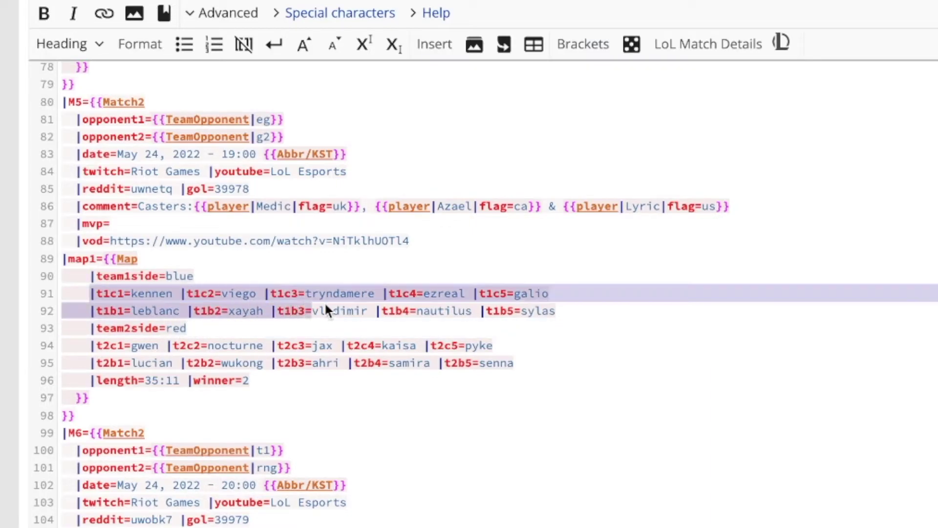
pyautogui.click(573, 290)
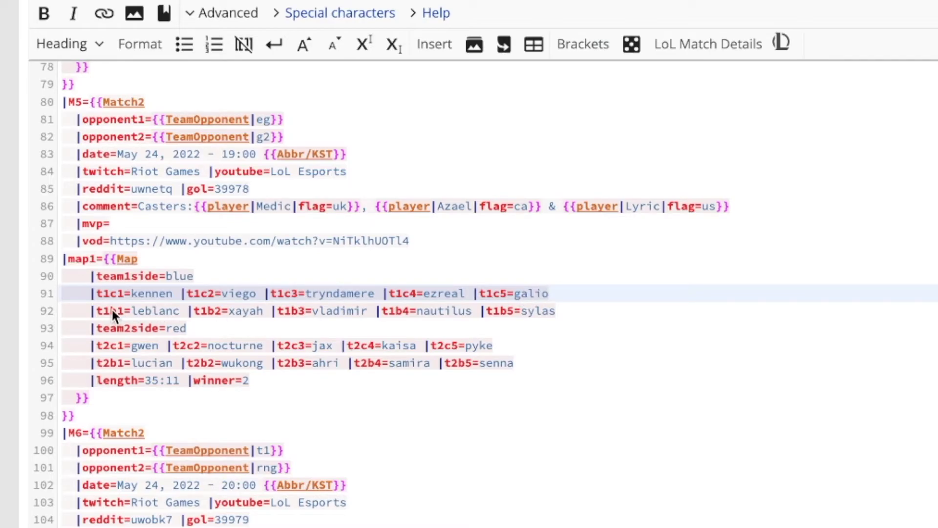
# Step: Check the first team's bans line and the 35:11 game length in the EG vs G2 map entry
pyautogui.moveTo(80, 307); pyautogui.dragTo(500, 309)
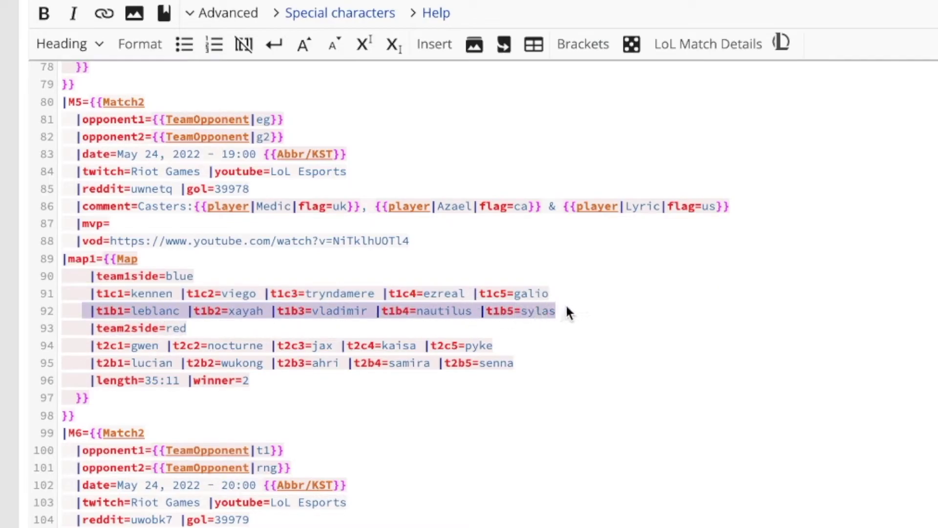
pyautogui.click(225, 308)
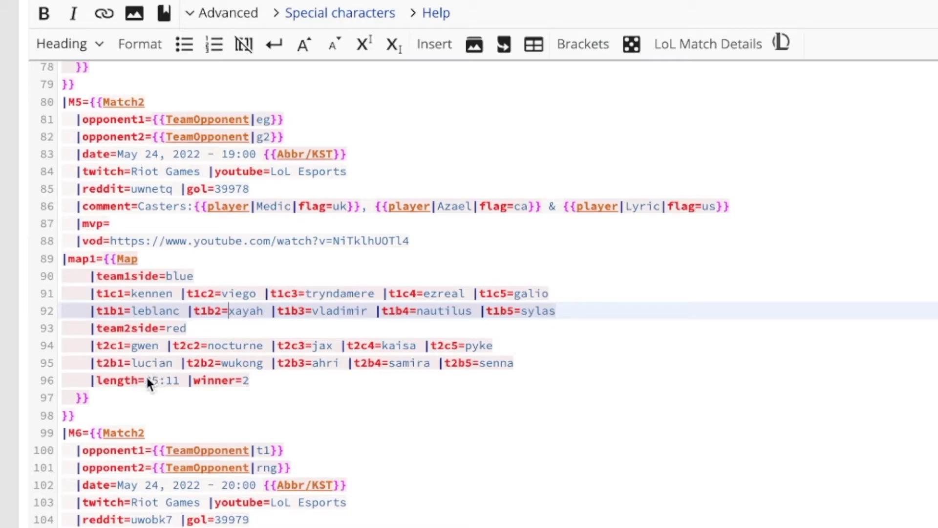
pyautogui.moveTo(145, 377); pyautogui.dragTo(167, 378)
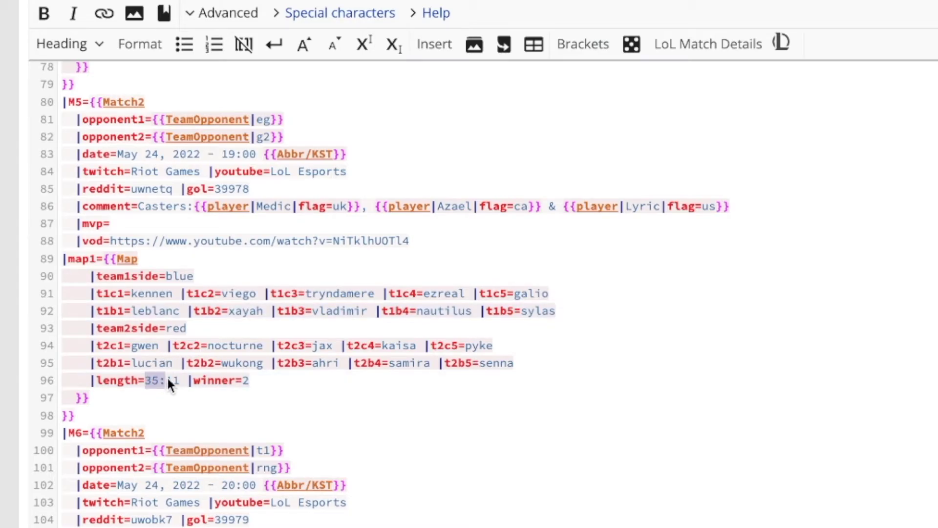
pyautogui.click(252, 381)
# Step: Change the EG vs G2 map winner value on line 96 from 2 to 1
pyautogui.doubleClick(246, 381)
pyautogui.click(289, 381)
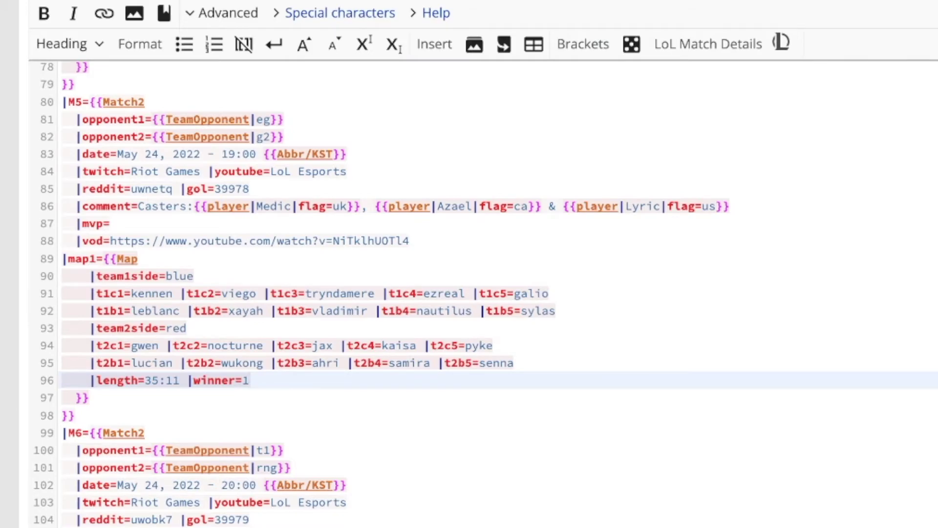
pyautogui.scroll(-4, 4, 448)
pyautogui.scroll(-5, 4, 448)
pyautogui.scroll(-2, 4, 448)
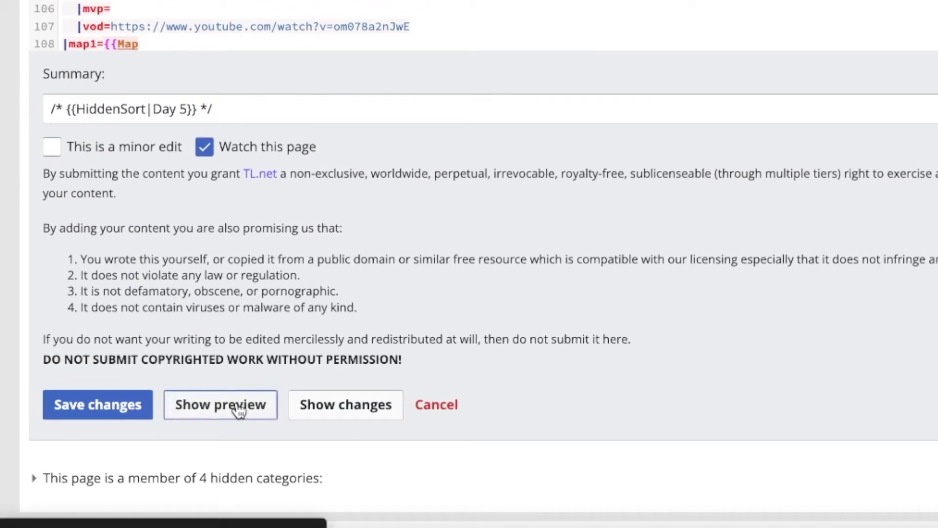
# Step: Preview the Day 5 section and expand the EG vs G2 match details and bans
pyautogui.click(239, 410)
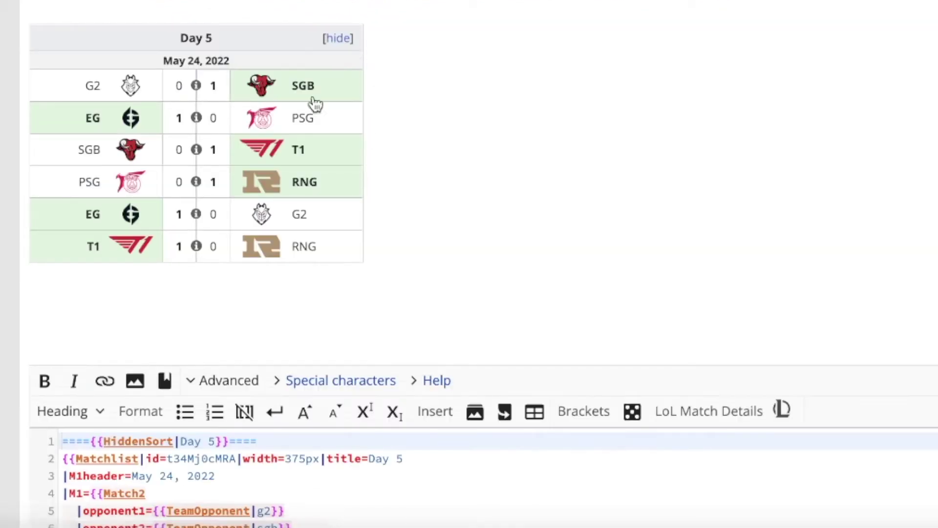
pyautogui.click(197, 215)
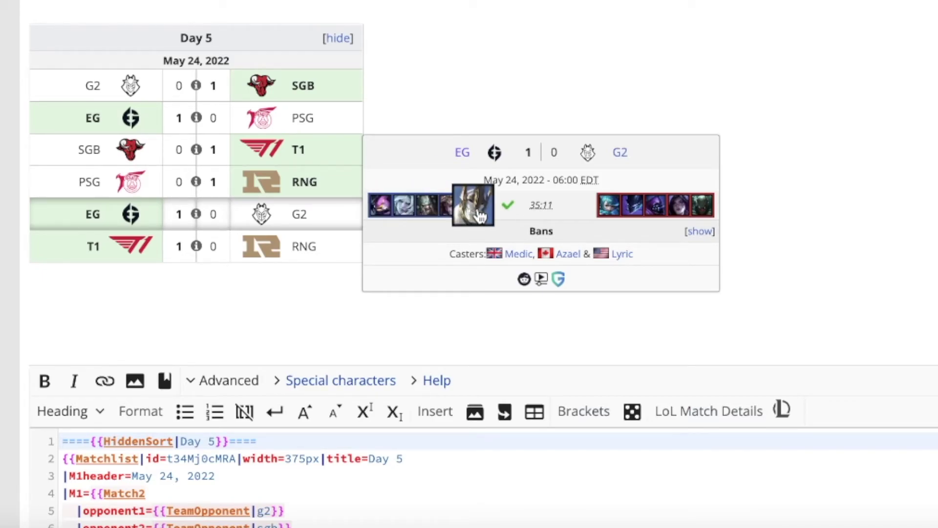
pyautogui.click(700, 232)
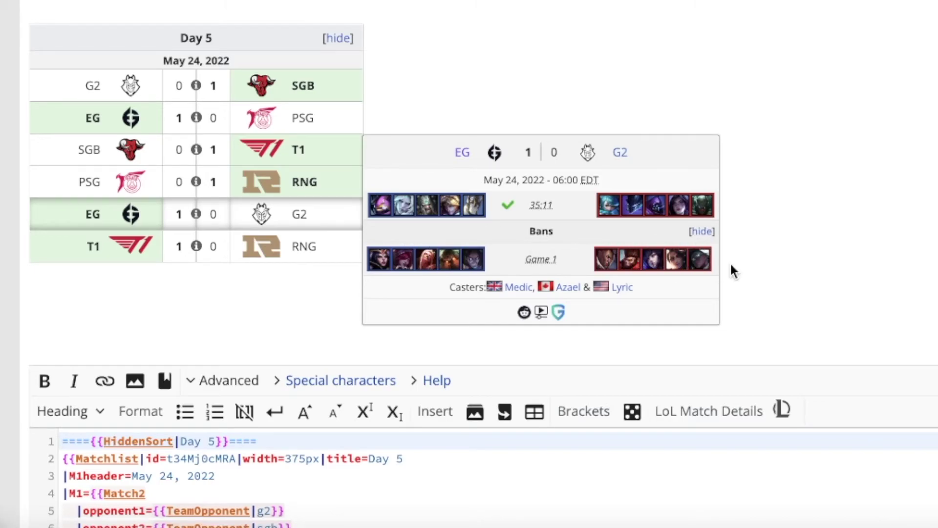
# Step: Scroll back up through the editor's wikitext to locate the EG vs G2 map entry
pyautogui.scroll(-10, 26, 405)
pyautogui.scroll(-3, 149, 166)
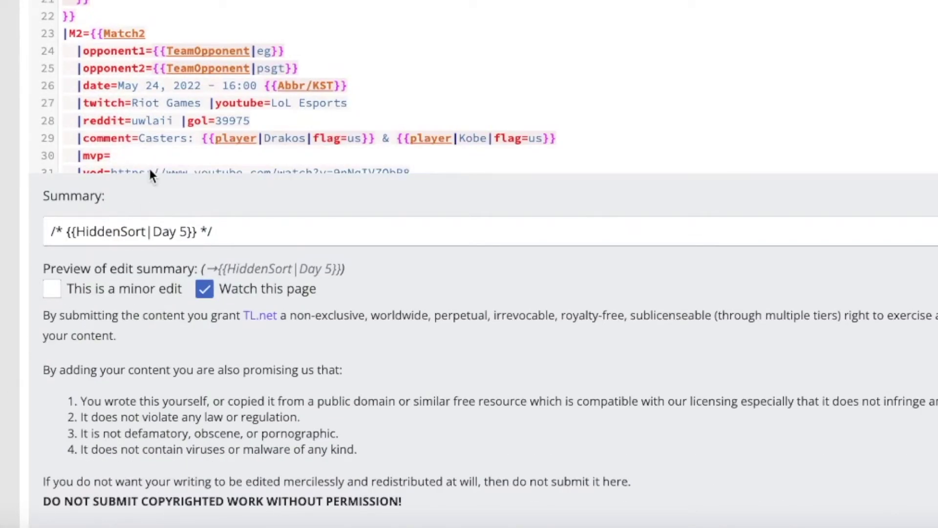
pyautogui.scroll(-15, 149, 97)
pyautogui.scroll(3, 191, 21)
pyautogui.scroll(5, 189, 53)
pyautogui.scroll(-5, 189, 52)
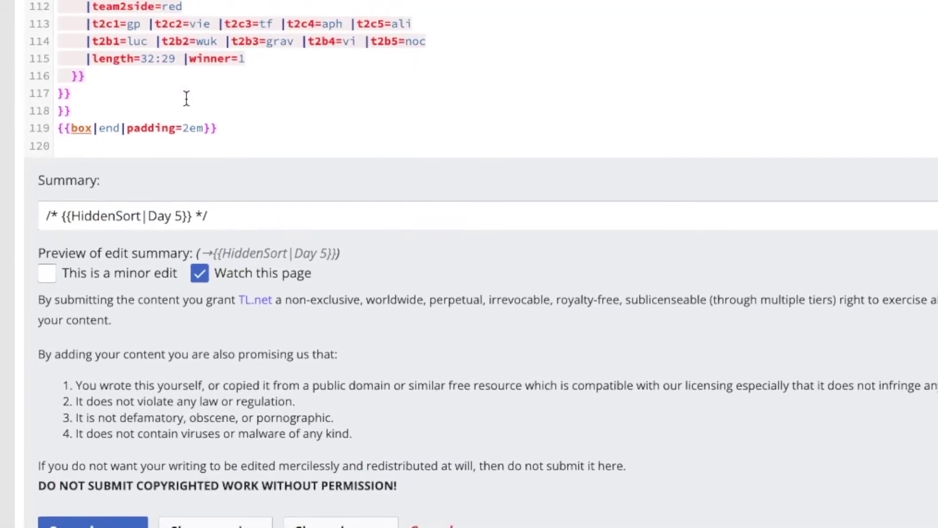
pyautogui.scroll(5, 186, 96)
pyautogui.scroll(2, 181, 171)
pyautogui.scroll(1, 179, 204)
pyautogui.scroll(1, 179, 205)
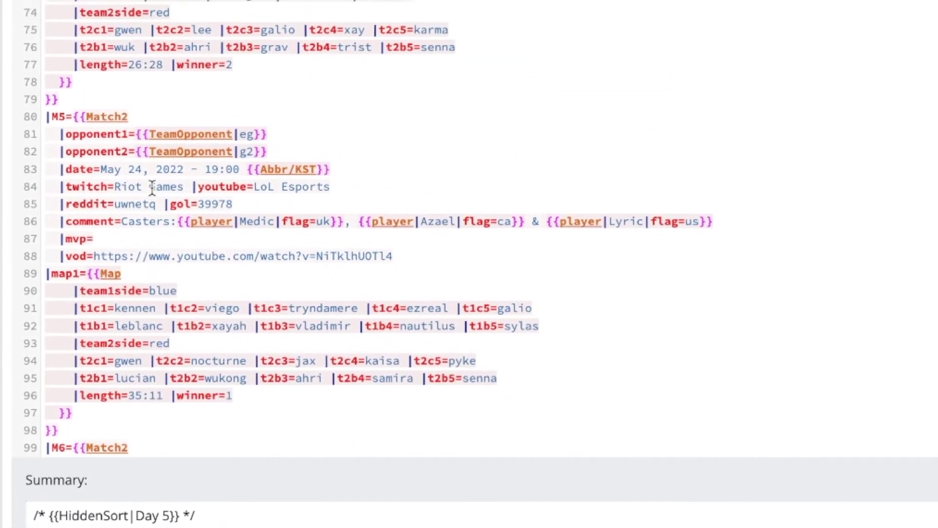
pyautogui.moveTo(114, 185); pyautogui.dragTo(197, 181)
pyautogui.click(287, 190)
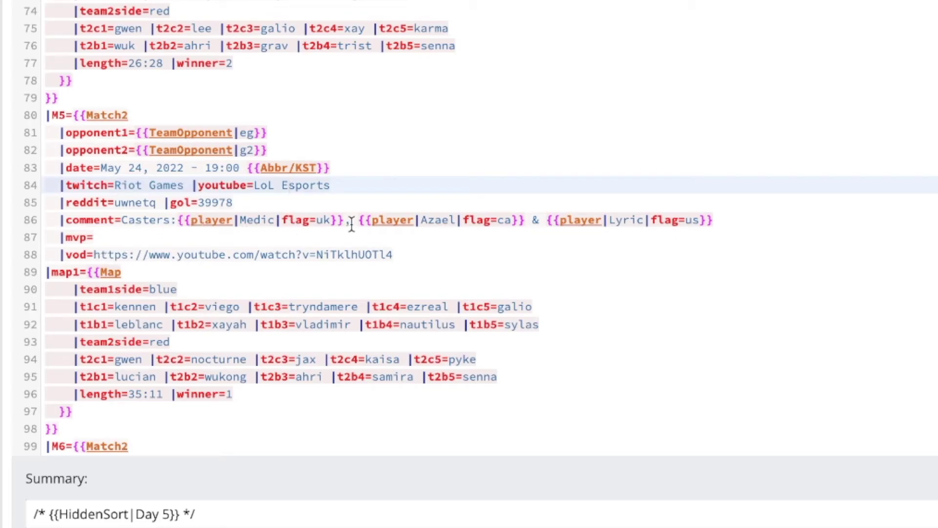
# Step: Set the EG vs G2 winner on line 96 back to 2, crediting G2
pyautogui.scroll(-2, 352, 224)
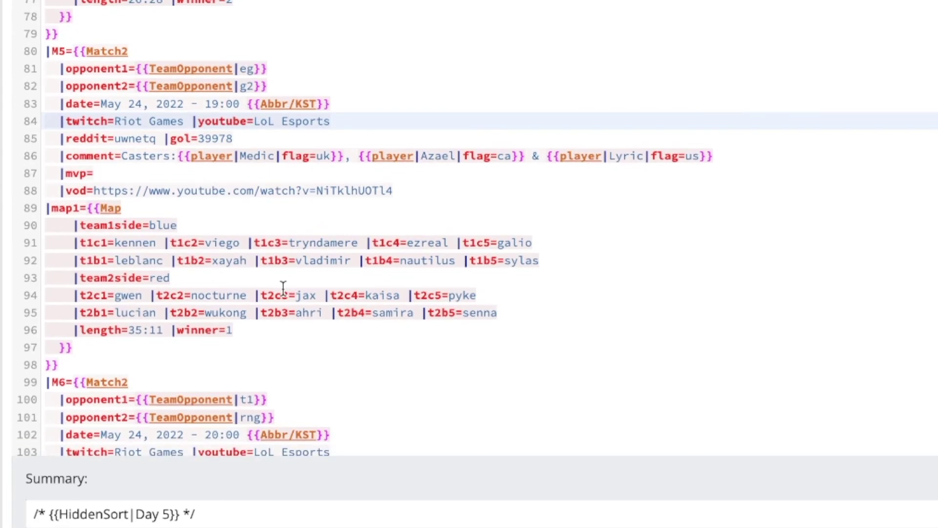
pyautogui.click(245, 329)
pyautogui.press('BackSpace')
pyautogui.write('2')
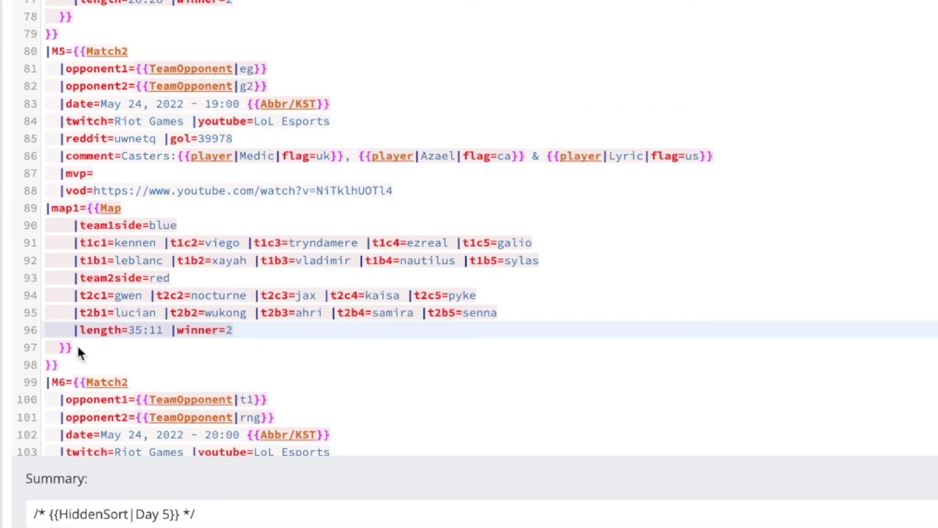
pyautogui.scroll(-10, 56, 484)
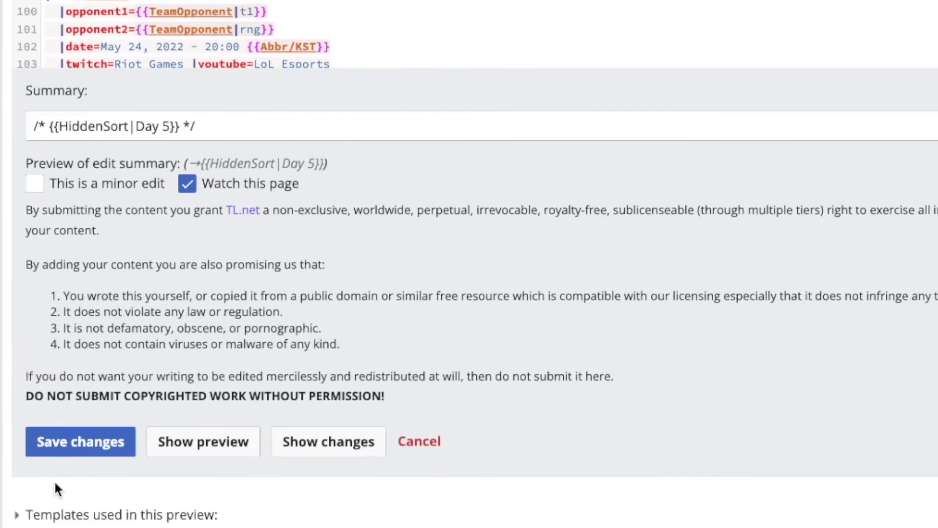
# Step: Re-preview the corrected Day 5 section showing G2 beating EG 1–0, then save the edit
pyautogui.click(215, 440)
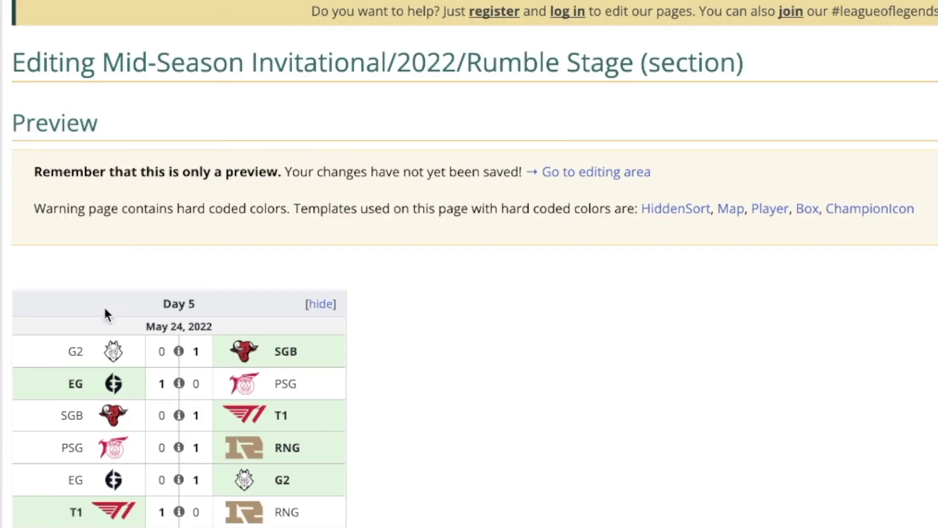
pyautogui.scroll(-10, 186, 480)
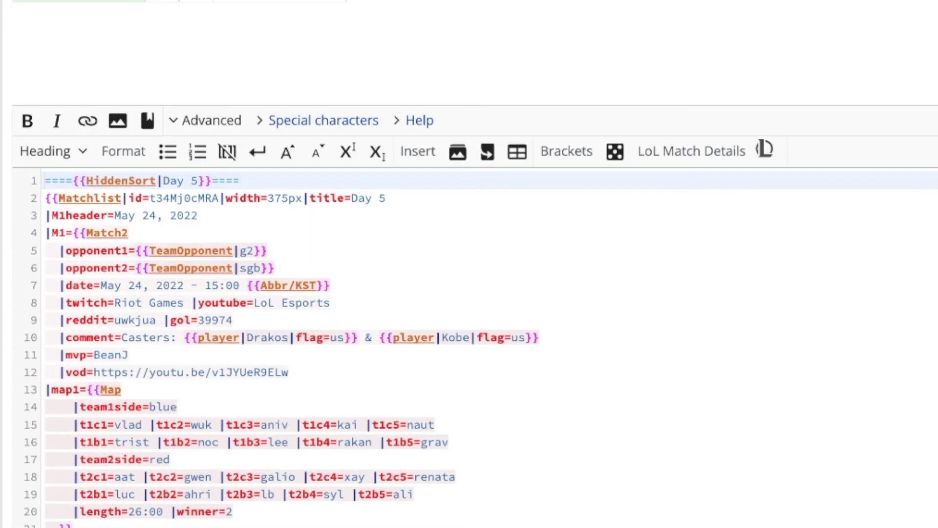
pyautogui.scroll(-8, 186, 480)
pyautogui.scroll(-3, 49, 459)
pyautogui.scroll(-2, 49, 460)
pyautogui.click(49, 462)
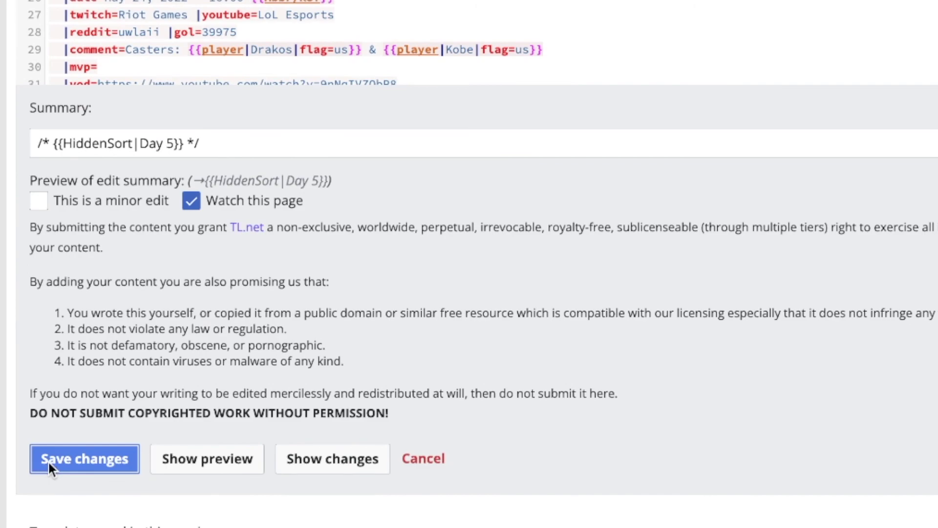